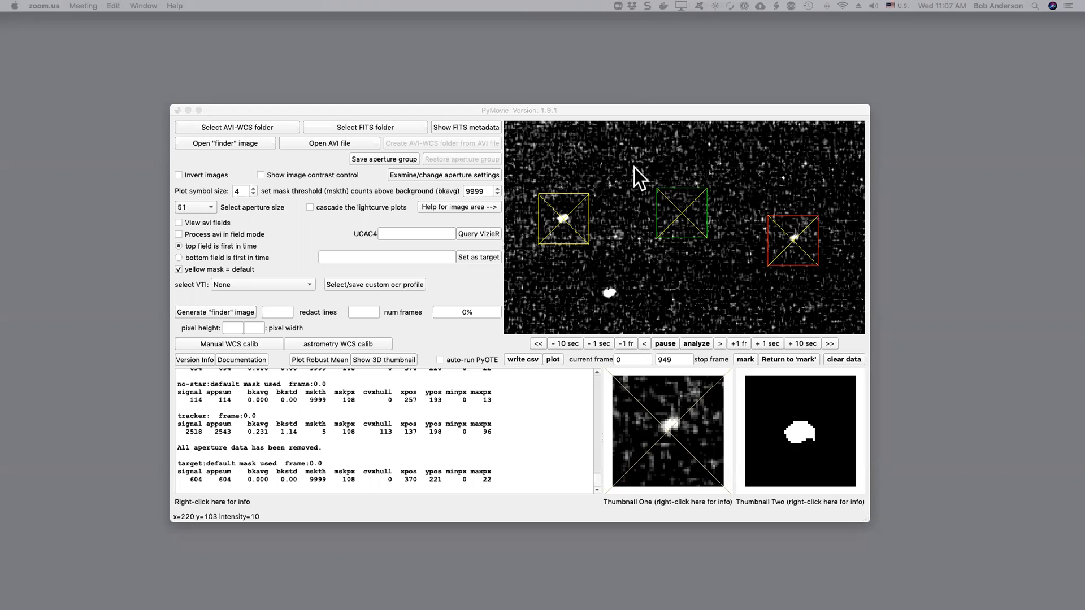
# Step: Go to frame 447 and inspect the target, no-star and tracker apertures in the thumbnails
pyautogui.click(634, 361)
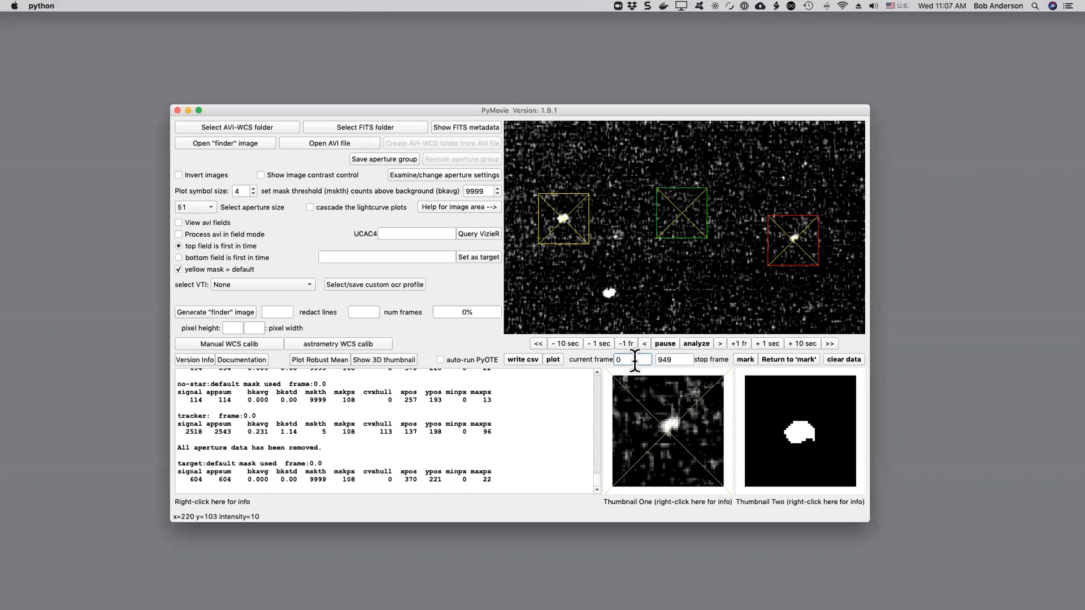
pyautogui.write('447')
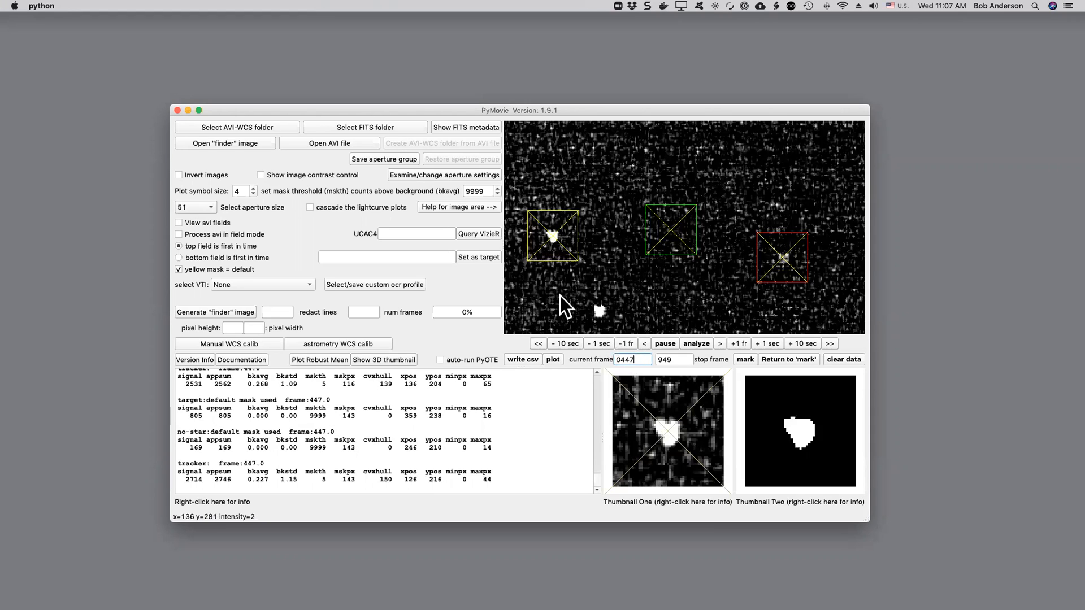
pyautogui.moveTo(549, 245)
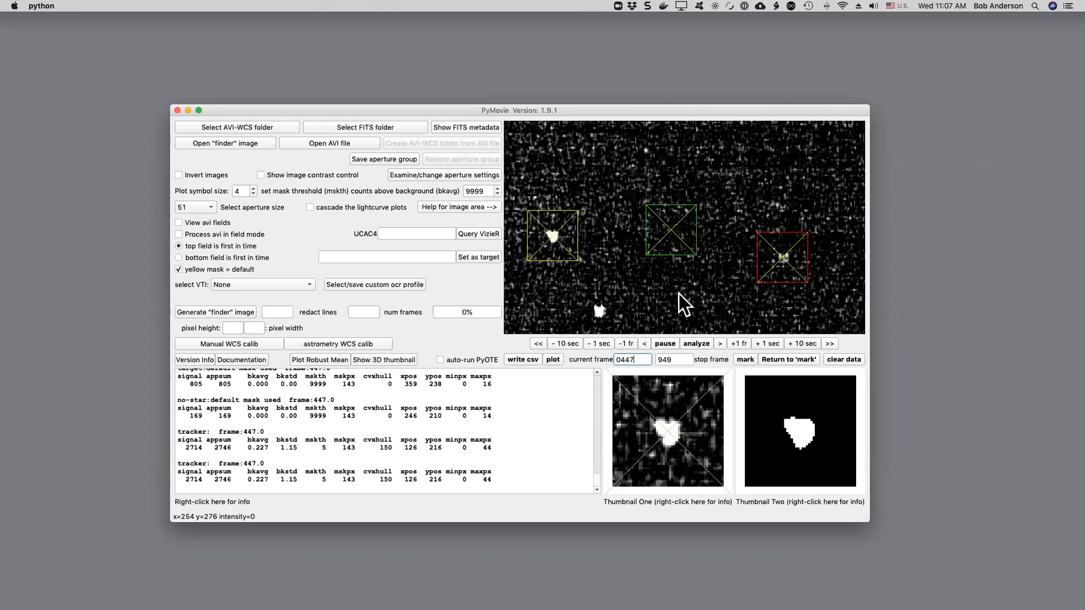
pyautogui.click(781, 269)
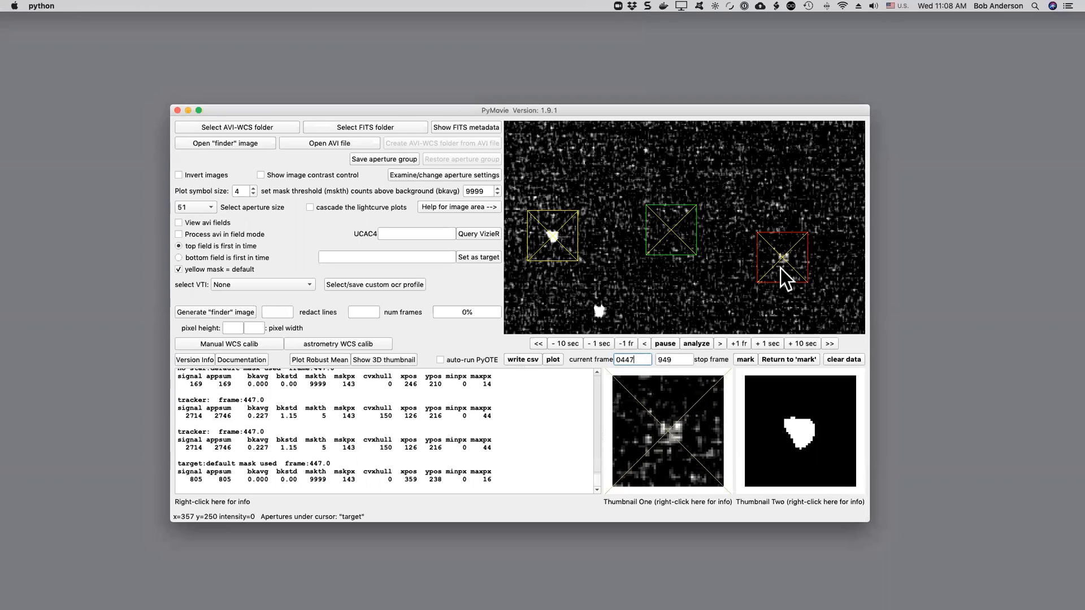
pyautogui.click(668, 246)
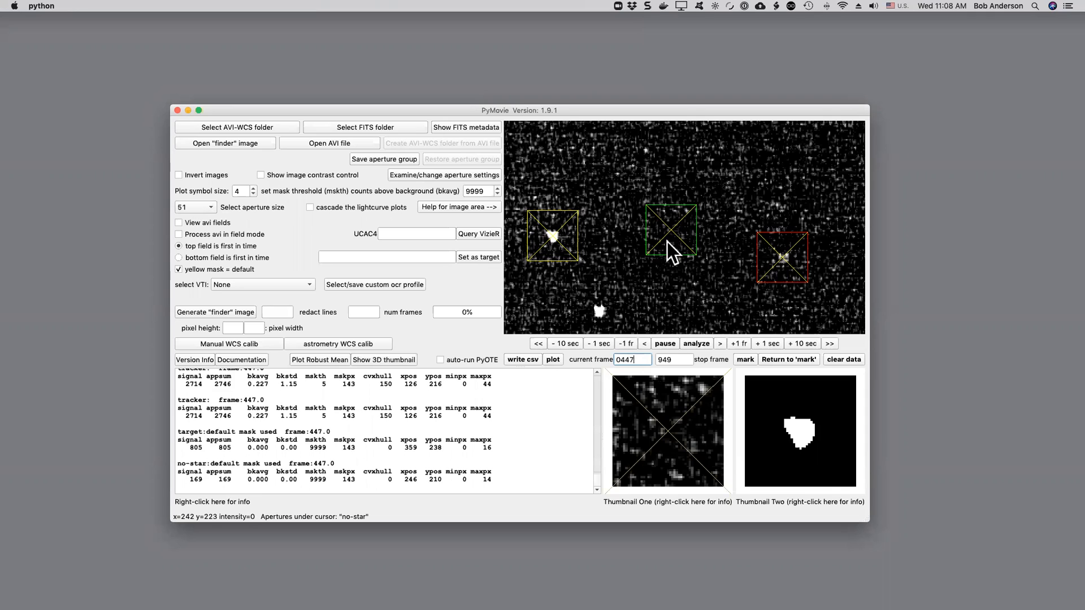
pyautogui.click(548, 254)
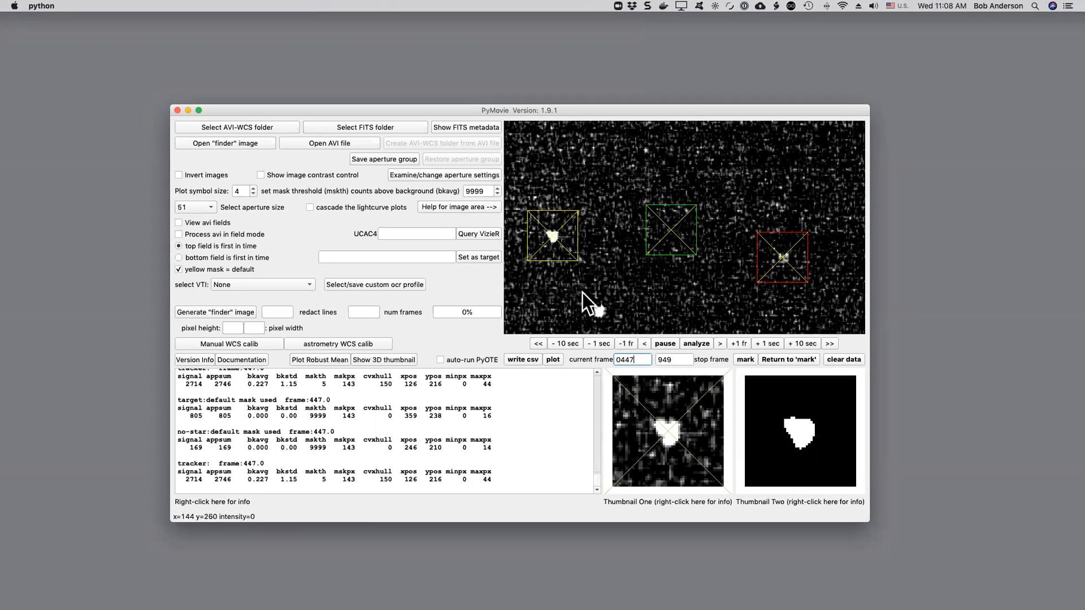
# Step: Step forward one frame at a time to frame 455 and examine the target aperture under the tracker-derived mask
pyautogui.click(738, 344)
pyautogui.click(738, 344)
pyautogui.click(738, 344)
pyautogui.click(739, 344)
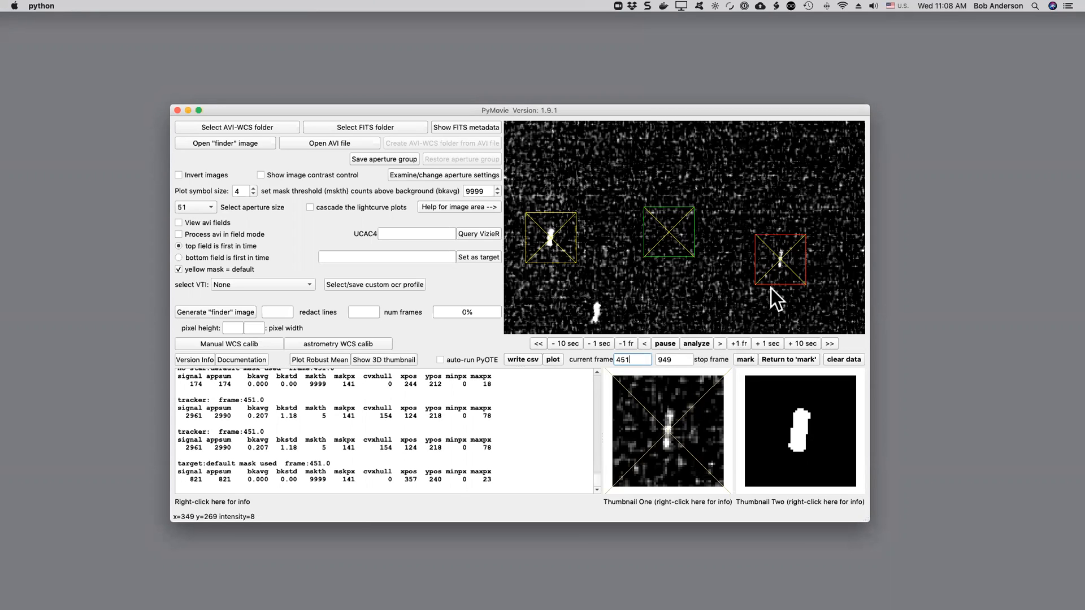
pyautogui.click(737, 341)
pyautogui.click(737, 341)
pyautogui.click(737, 342)
pyautogui.click(737, 341)
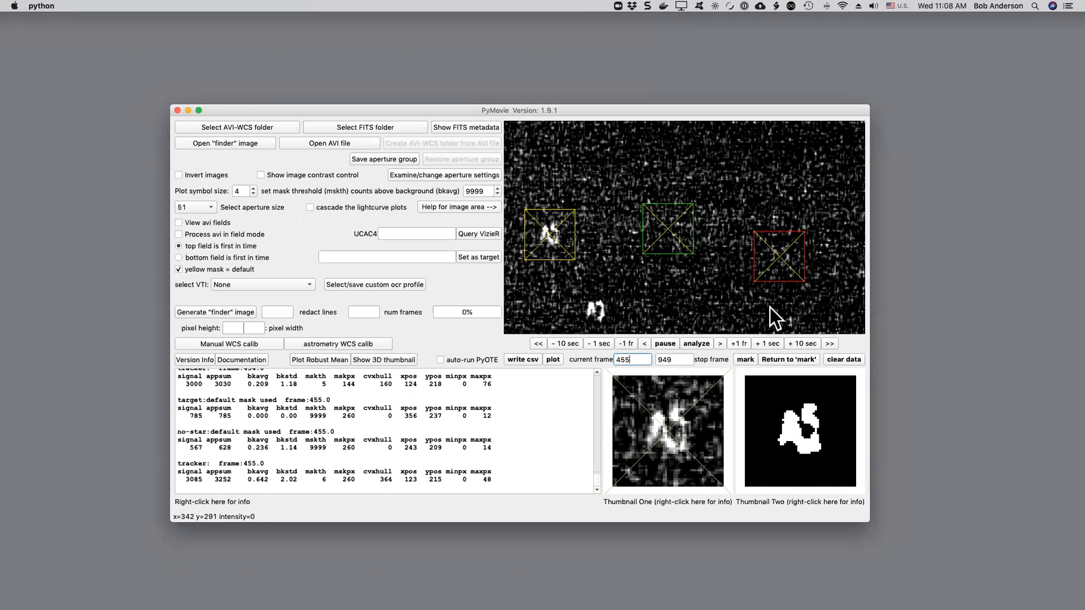
pyautogui.moveTo(778, 272)
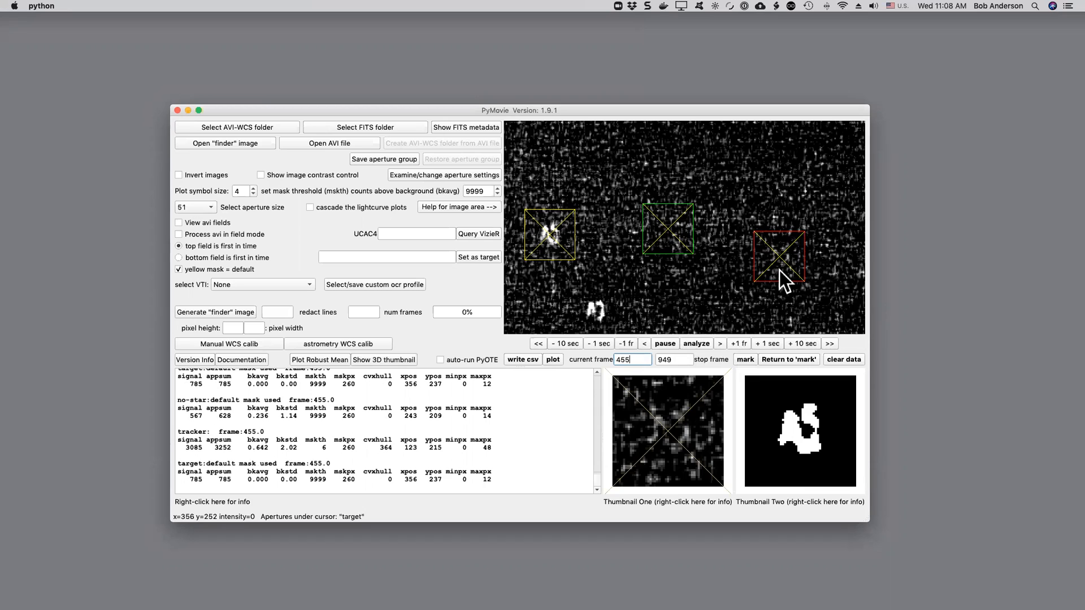
# Step: Turn off the yellow mask as default and step forward frame by frame to frame 471
pyautogui.click(179, 269)
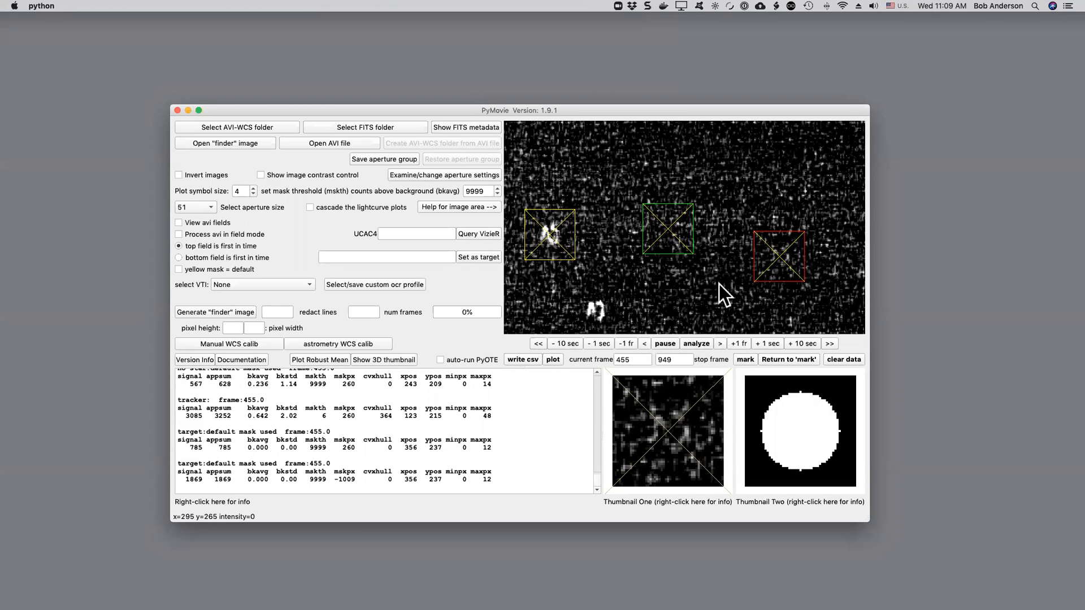
pyautogui.click(739, 343)
pyautogui.click(740, 343)
pyautogui.click(739, 343)
pyautogui.click(739, 343)
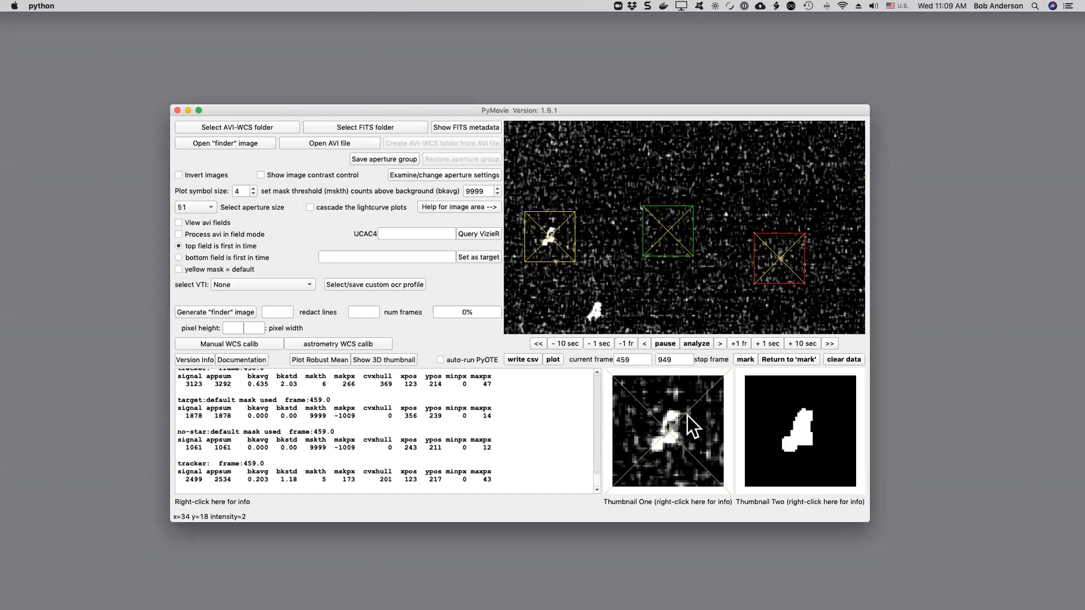
pyautogui.click(741, 343)
pyautogui.click(741, 344)
pyautogui.click(740, 344)
pyautogui.click(741, 343)
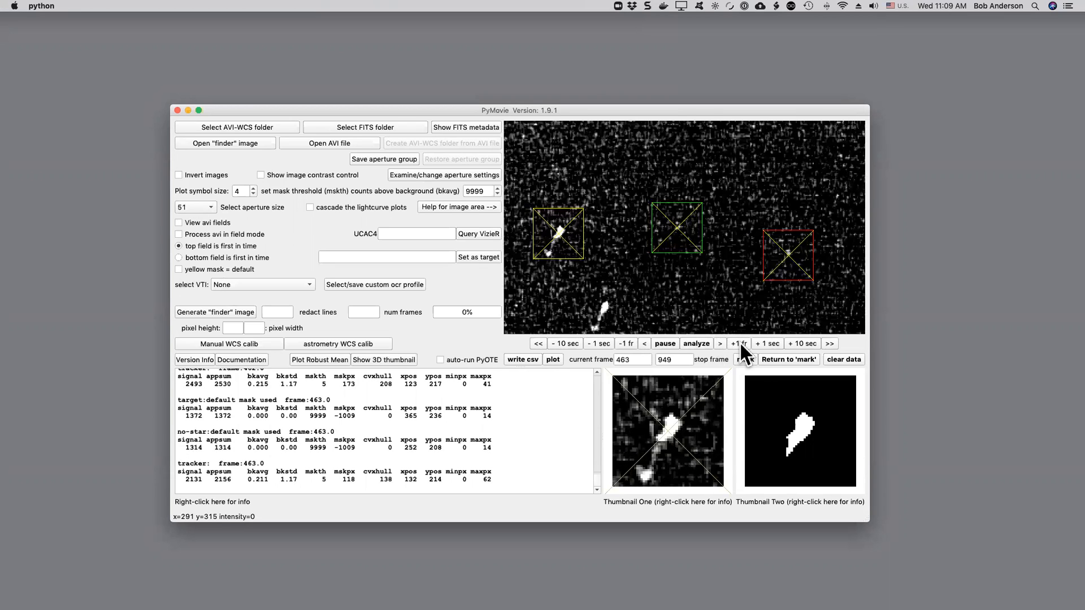
pyautogui.click(739, 343)
pyautogui.click(740, 344)
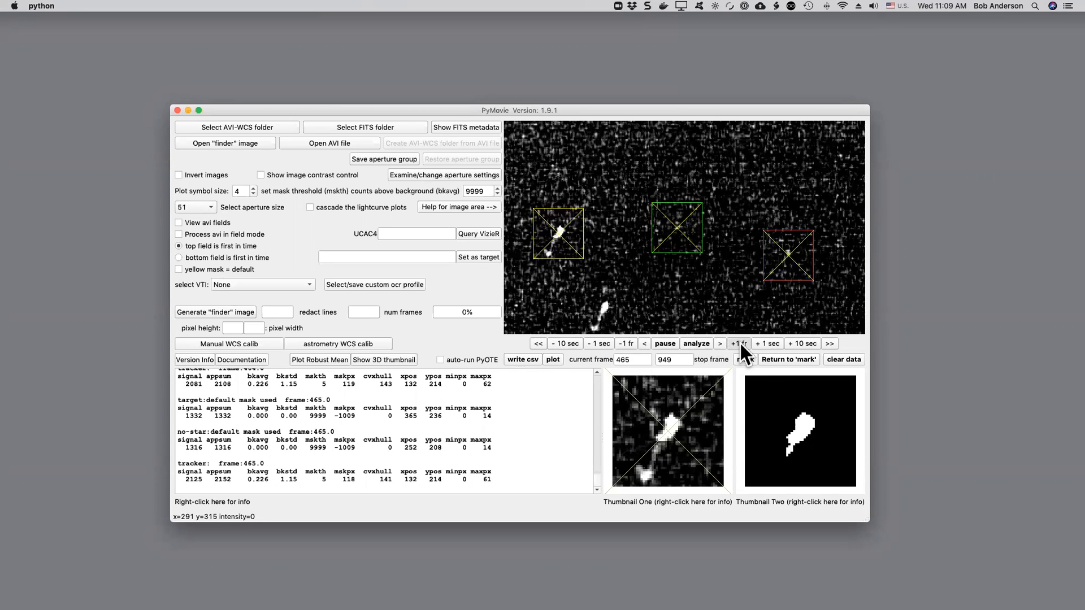
pyautogui.click(739, 343)
pyautogui.click(739, 343)
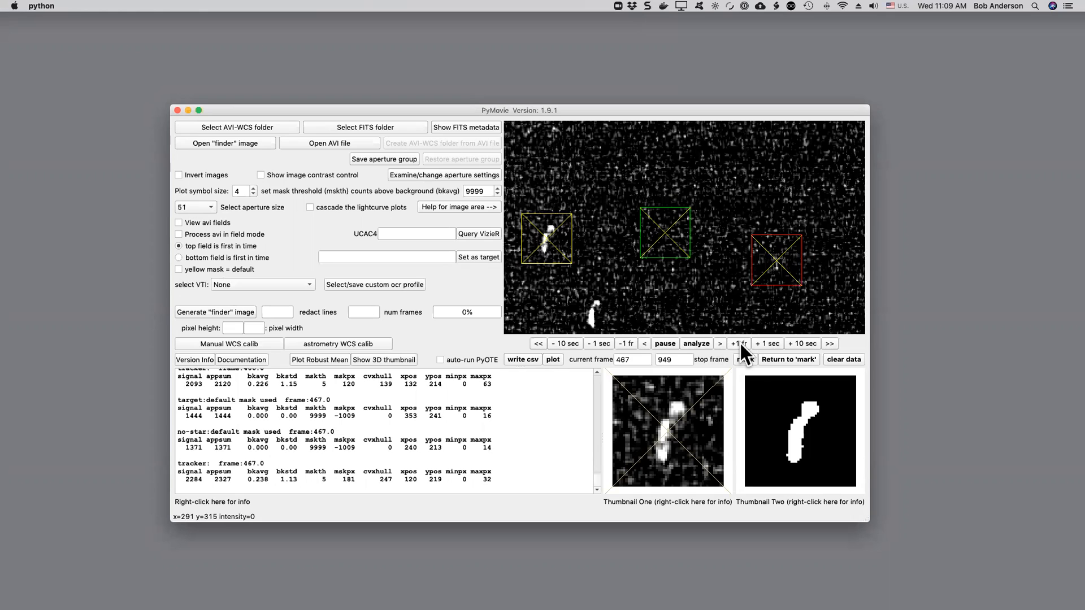
pyautogui.click(741, 344)
pyautogui.click(740, 344)
pyautogui.click(741, 344)
pyautogui.click(741, 344)
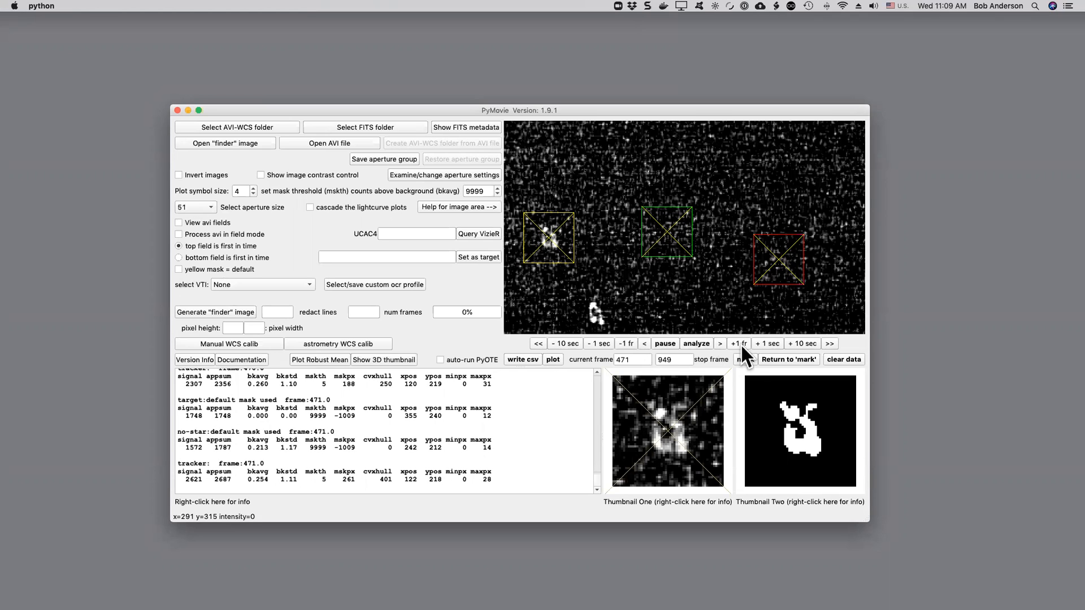
# Step: Clear all aperture data at the marked frame and analyze the recording through frame 949 with the yellow mask default off
pyautogui.click(785, 358)
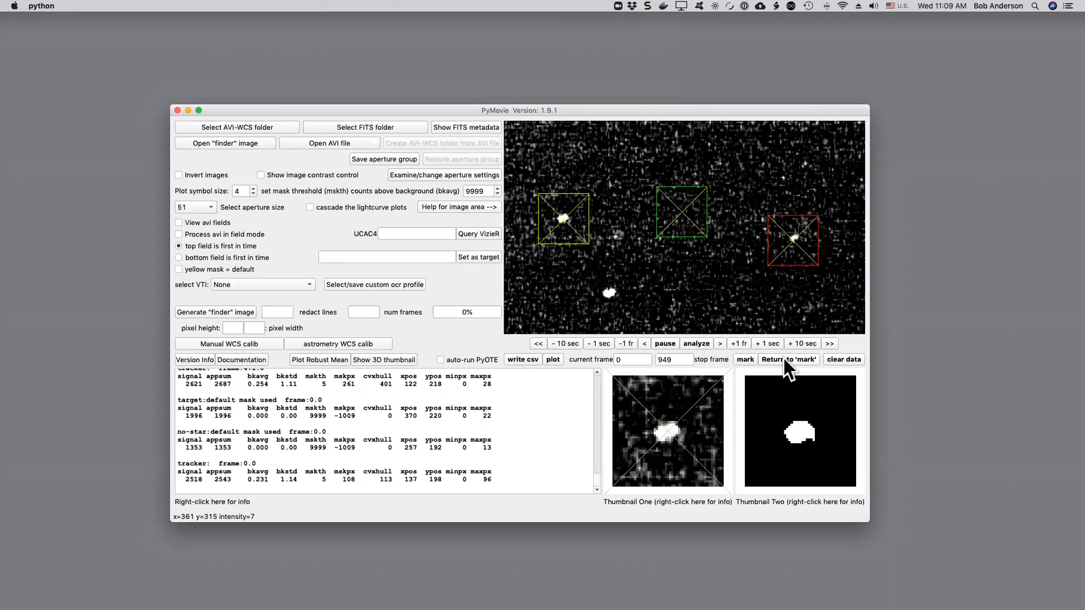
pyautogui.click(845, 362)
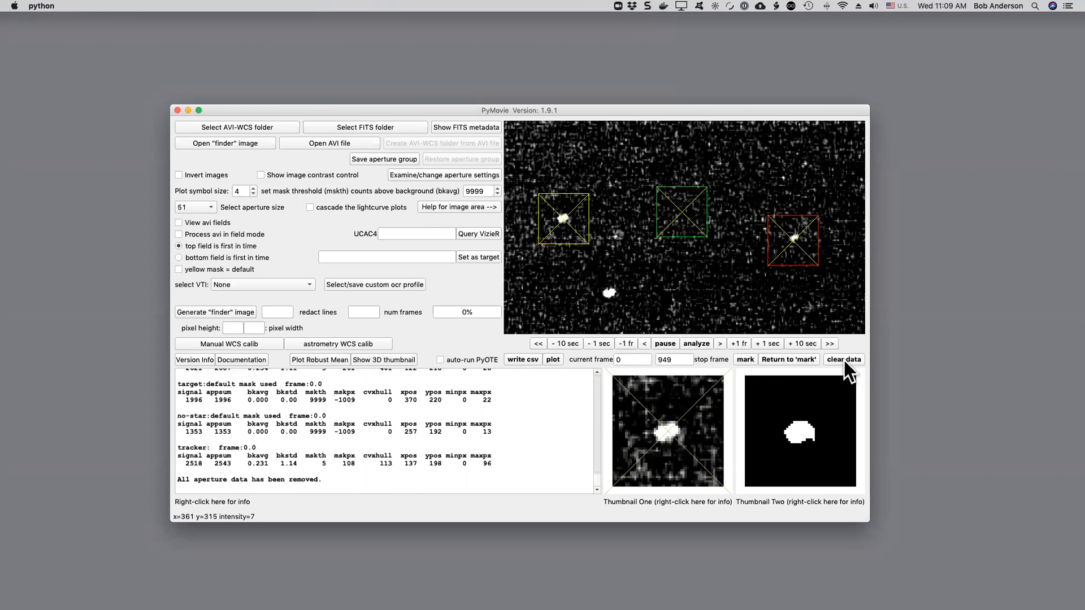
pyautogui.click(693, 346)
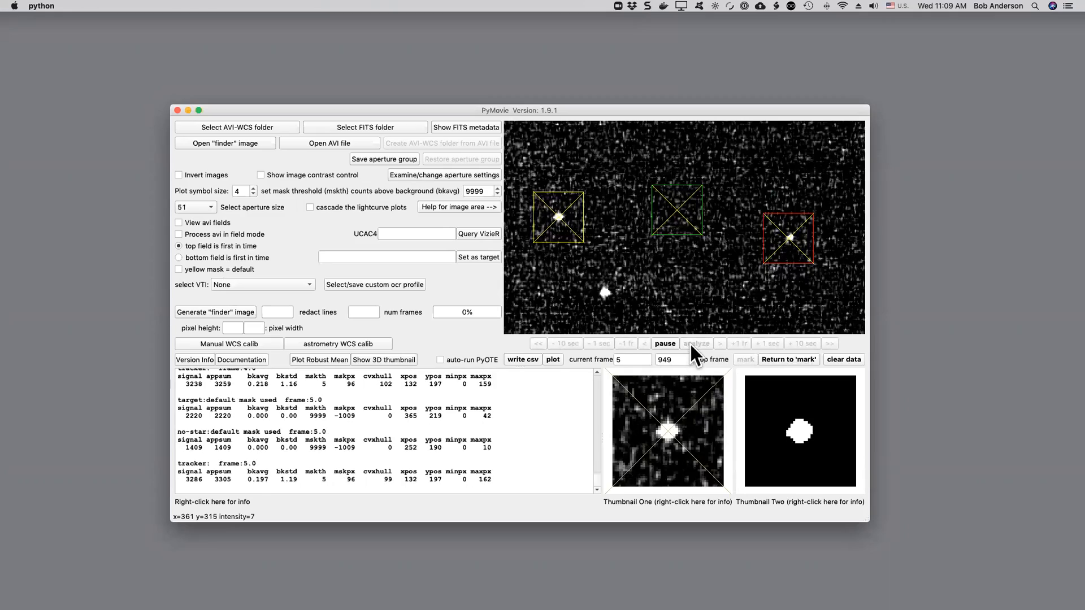
pyautogui.rightClick(641, 266)
pyautogui.click(648, 274)
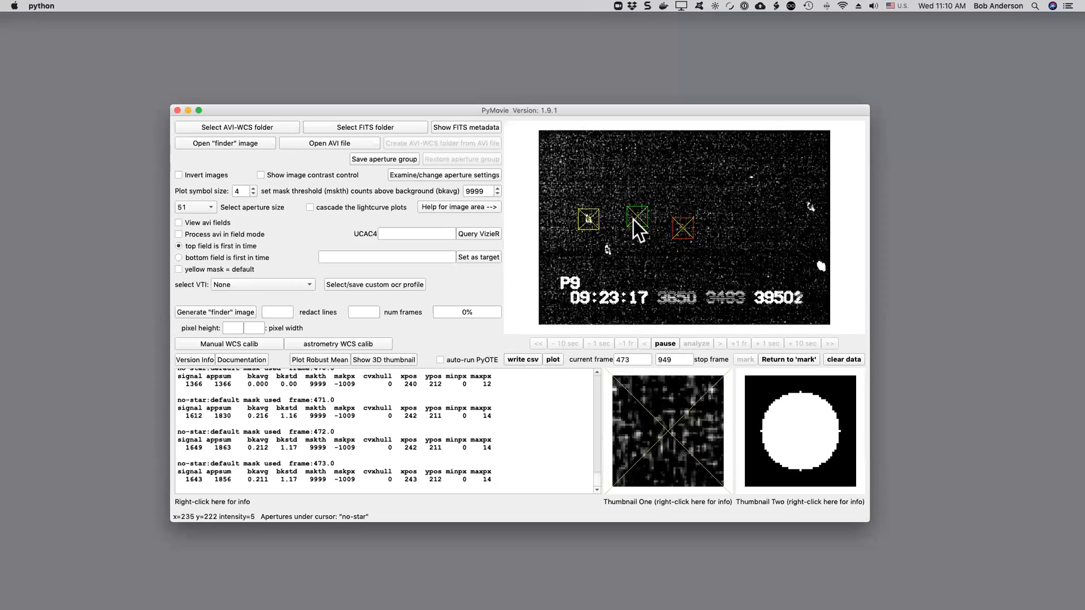
pyautogui.scroll(4, 633, 220)
pyautogui.moveTo(582, 232); pyautogui.dragTo(621, 245)
pyautogui.scroll(-2, 621, 245)
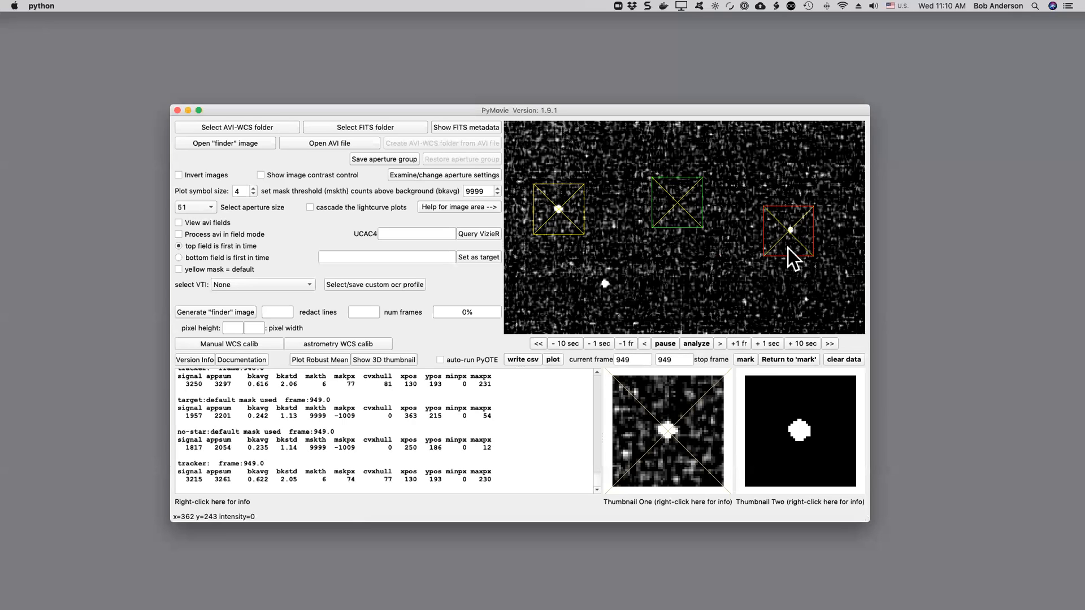
# Step: Plot the lightcurves, move the composite plot's legend below the data points, and close all plot windows after review
pyautogui.moveTo(788, 249)
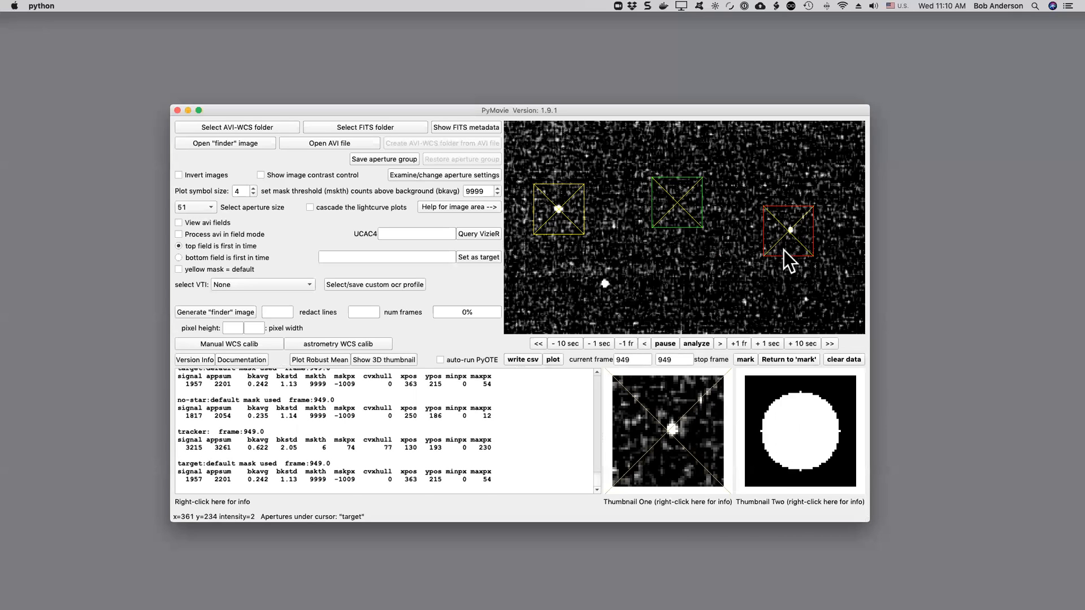
pyautogui.moveTo(677, 217)
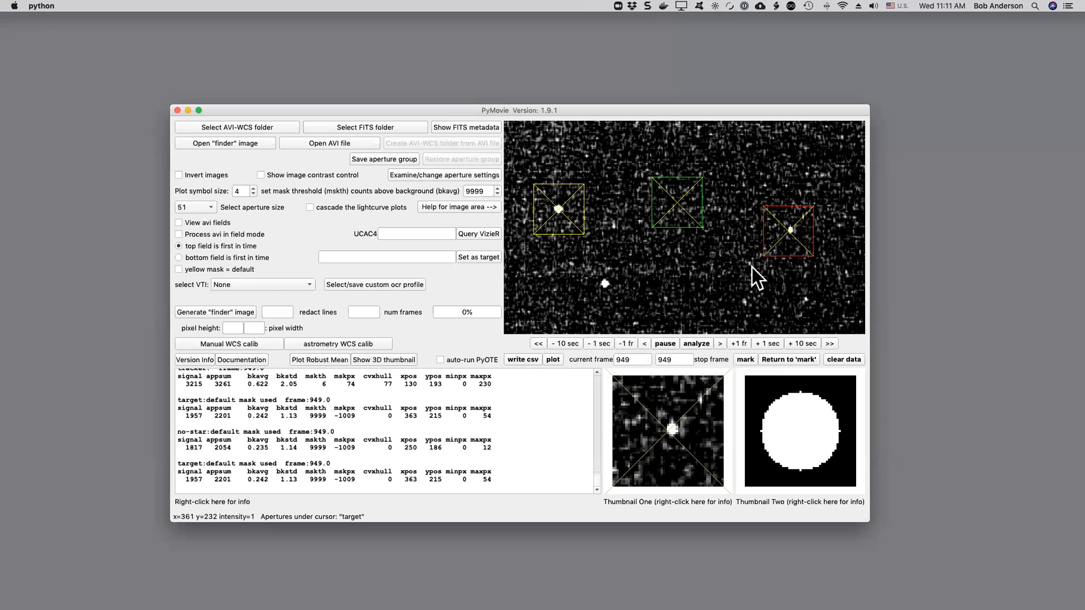
pyautogui.click(553, 360)
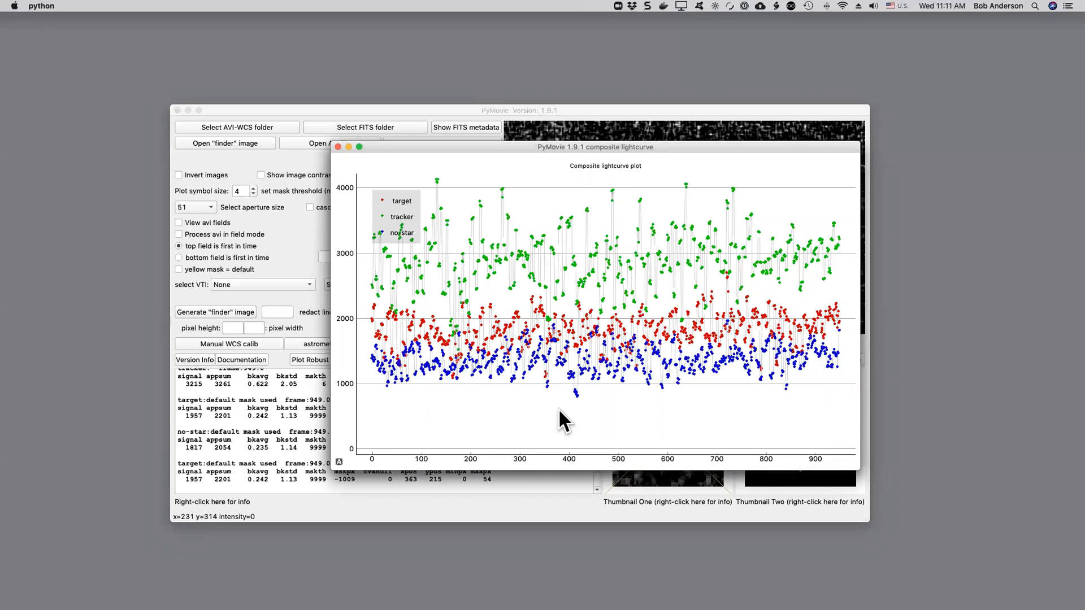
pyautogui.moveTo(387, 217); pyautogui.dragTo(500, 425)
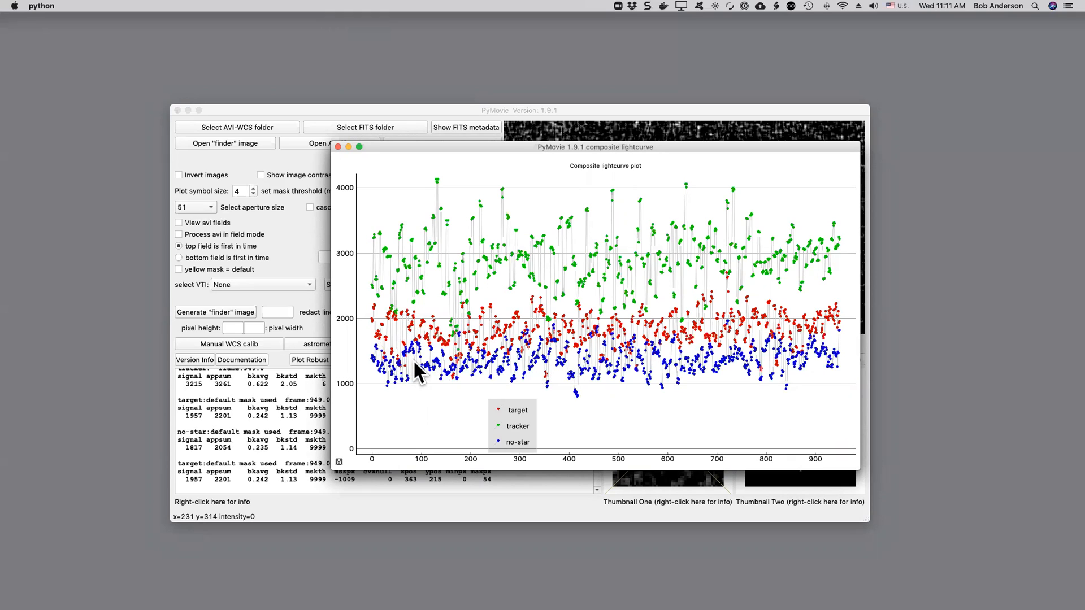
pyautogui.click(337, 147)
pyautogui.click(337, 147)
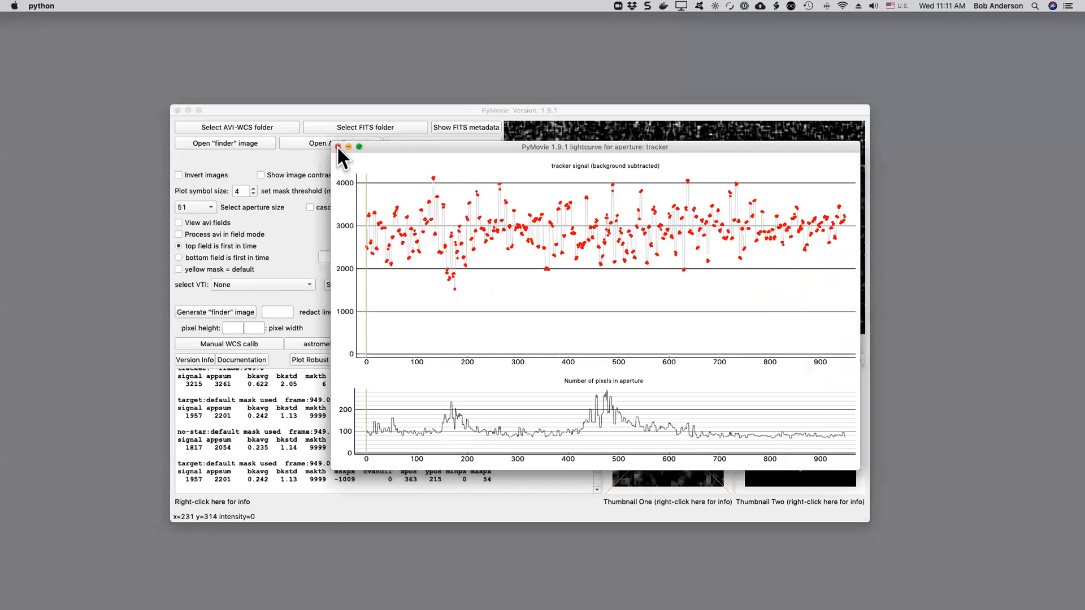
pyautogui.click(337, 147)
pyautogui.click(337, 147)
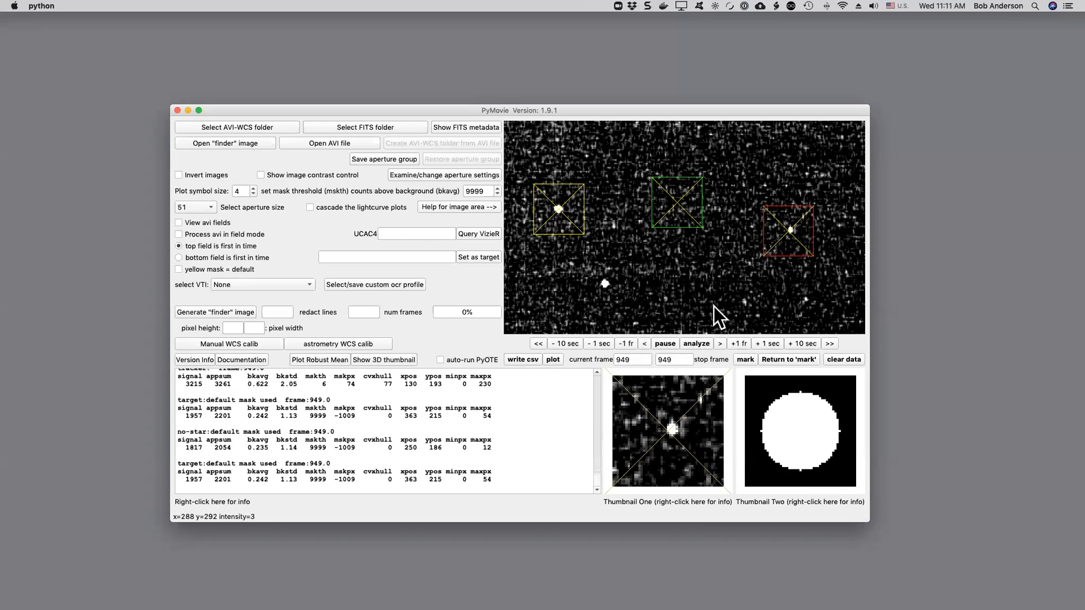
# Step: Return to the marked frame, re-enable the yellow mask as default, and check it on the tracker, target and no-star apertures
pyautogui.click(780, 368)
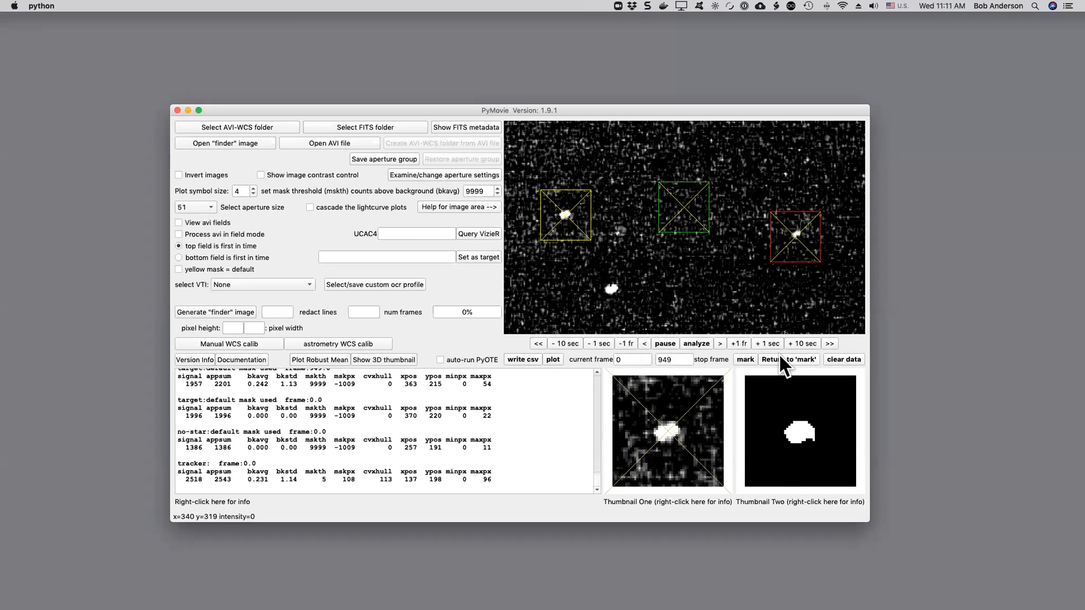
pyautogui.moveTo(793, 246)
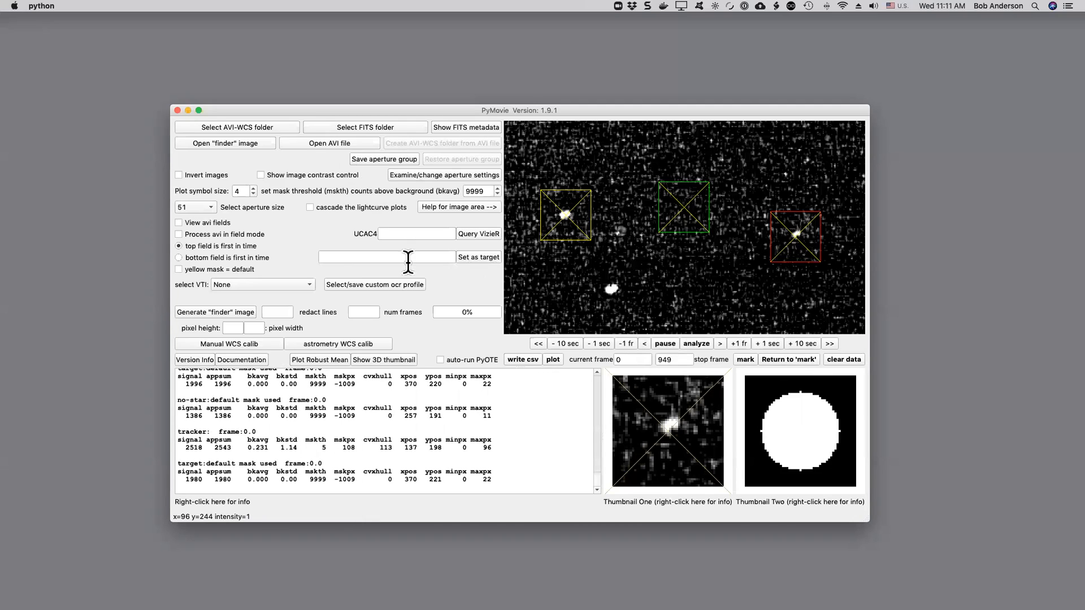
pyautogui.click(178, 270)
pyautogui.moveTo(564, 226)
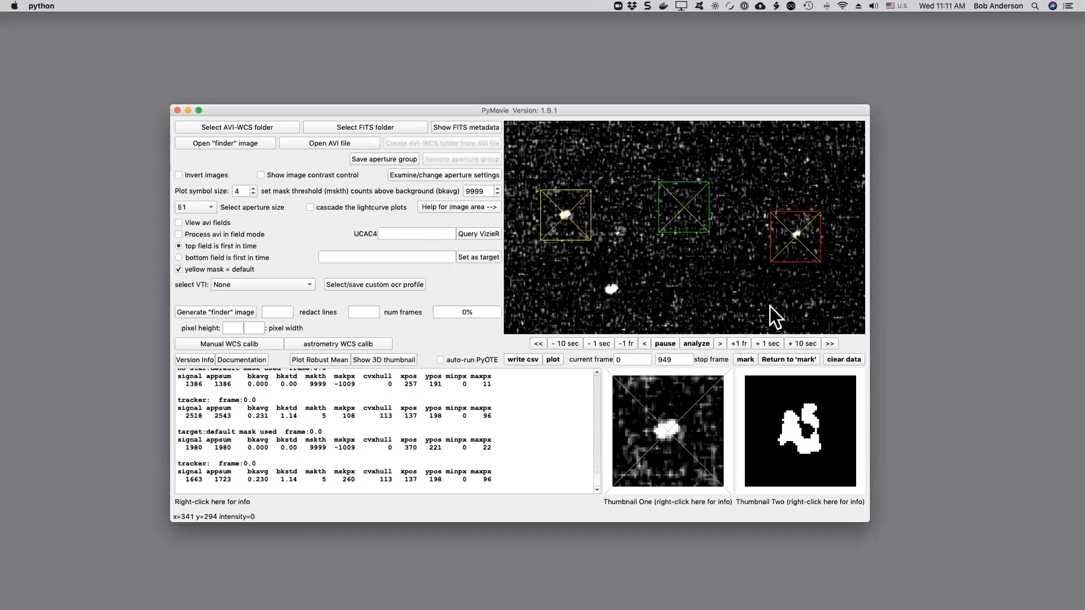
pyautogui.moveTo(793, 252)
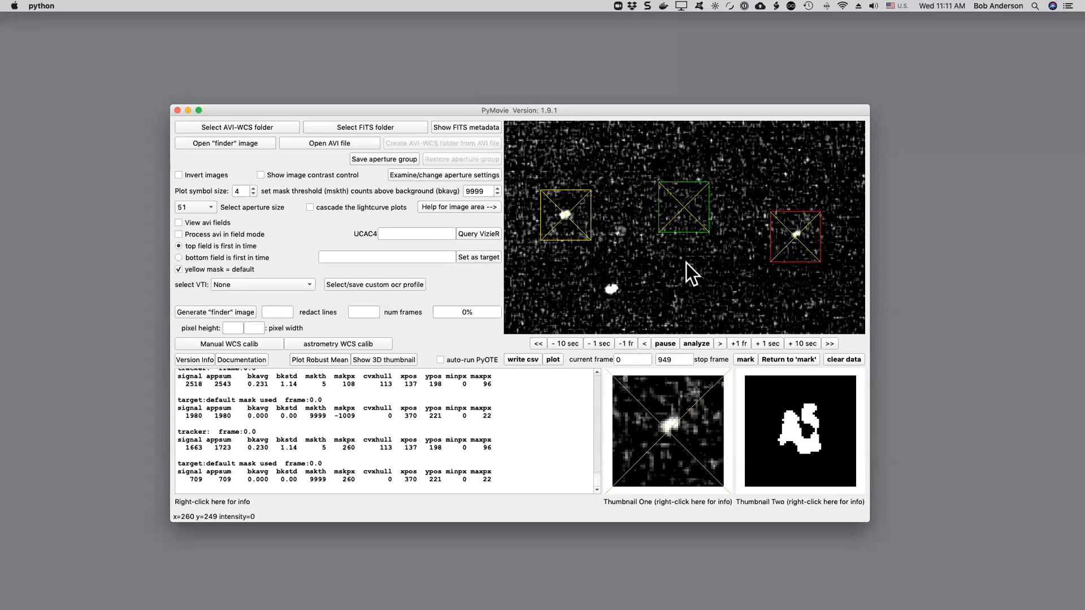
pyautogui.moveTo(687, 226)
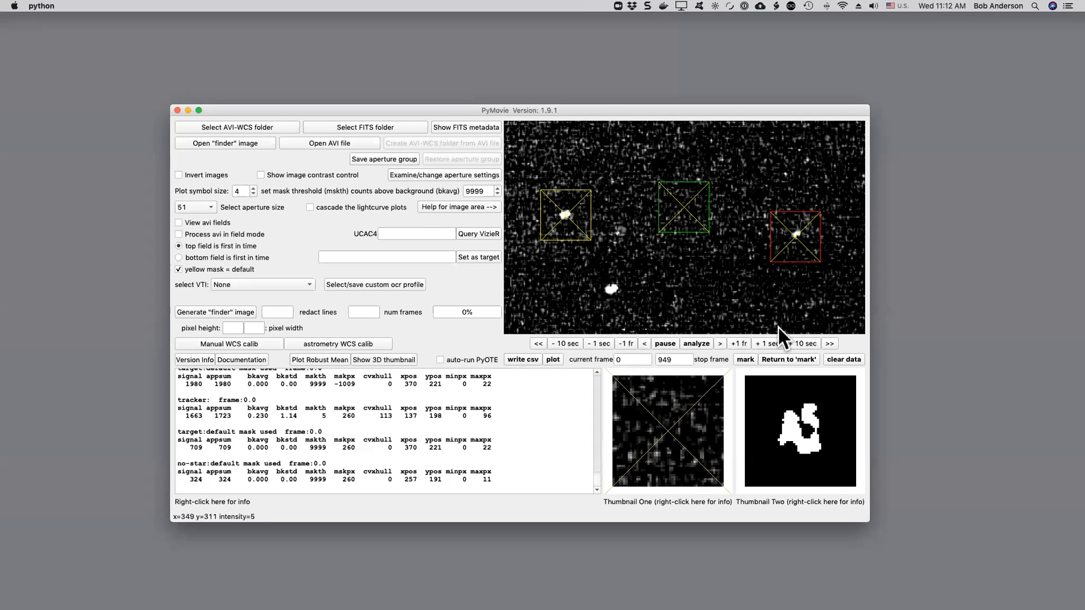
# Step: Rerun the analysis through frame 949 on cleared aperture data and plot the resulting lightcurves
pyautogui.click(840, 361)
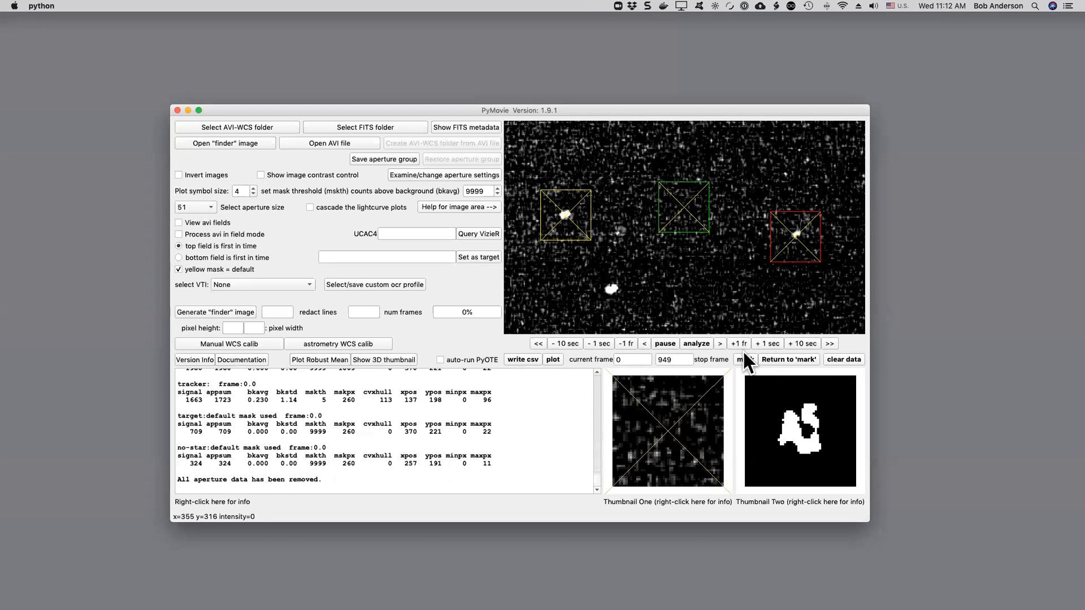
pyautogui.click(696, 344)
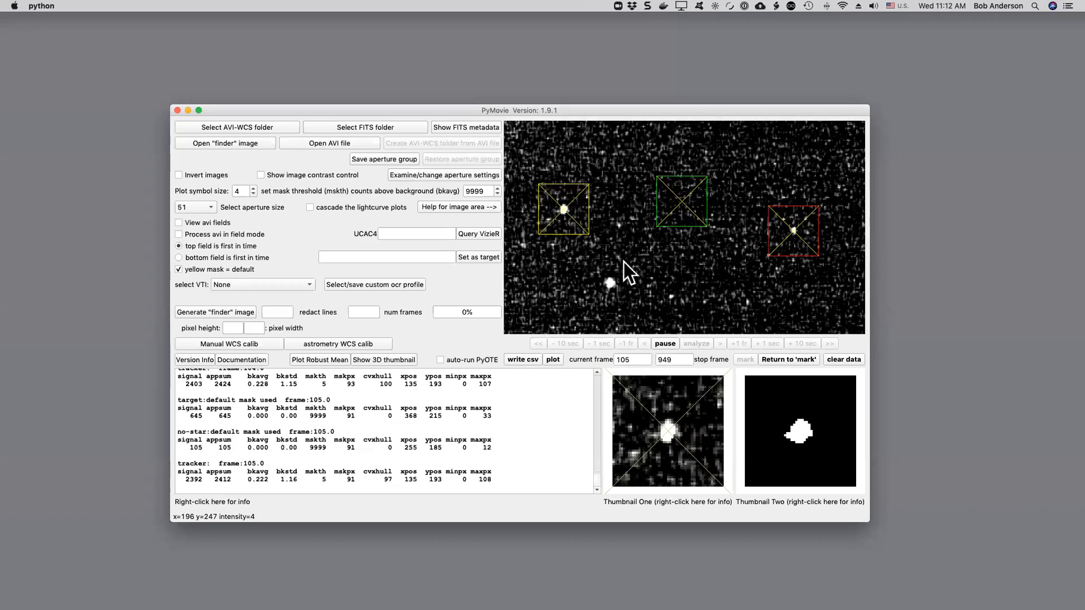
pyautogui.rightClick(624, 263)
pyautogui.click(630, 269)
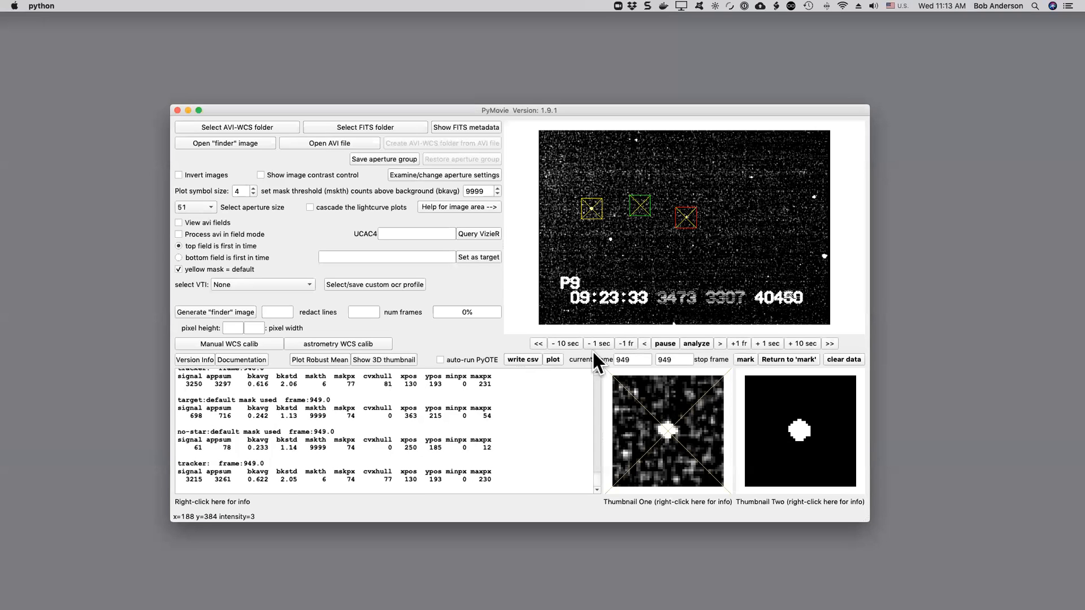
pyautogui.click(551, 361)
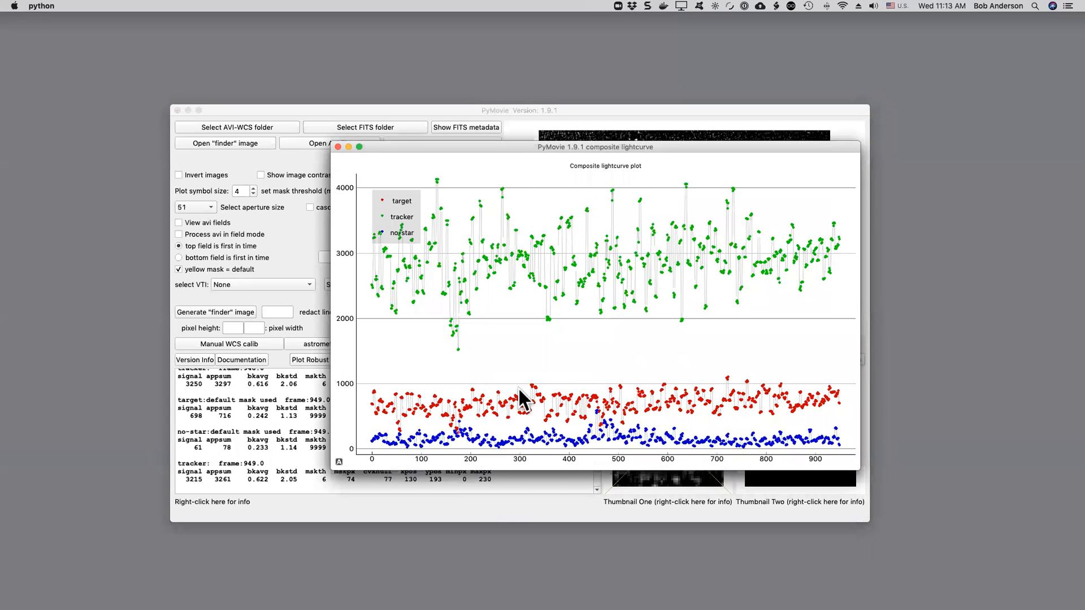
# Step: Move the composite plot's legend into the gap between the tracker and target data, and close all lightcurve plot windows after review
pyautogui.moveTo(390, 202); pyautogui.dragTo(501, 364)
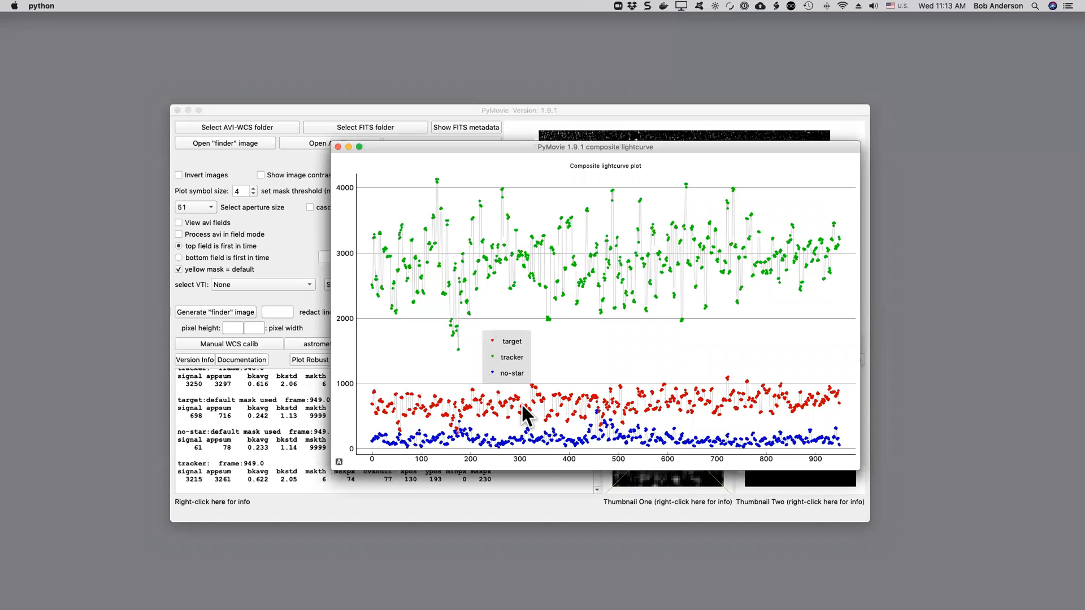
pyautogui.click(338, 147)
pyautogui.click(338, 147)
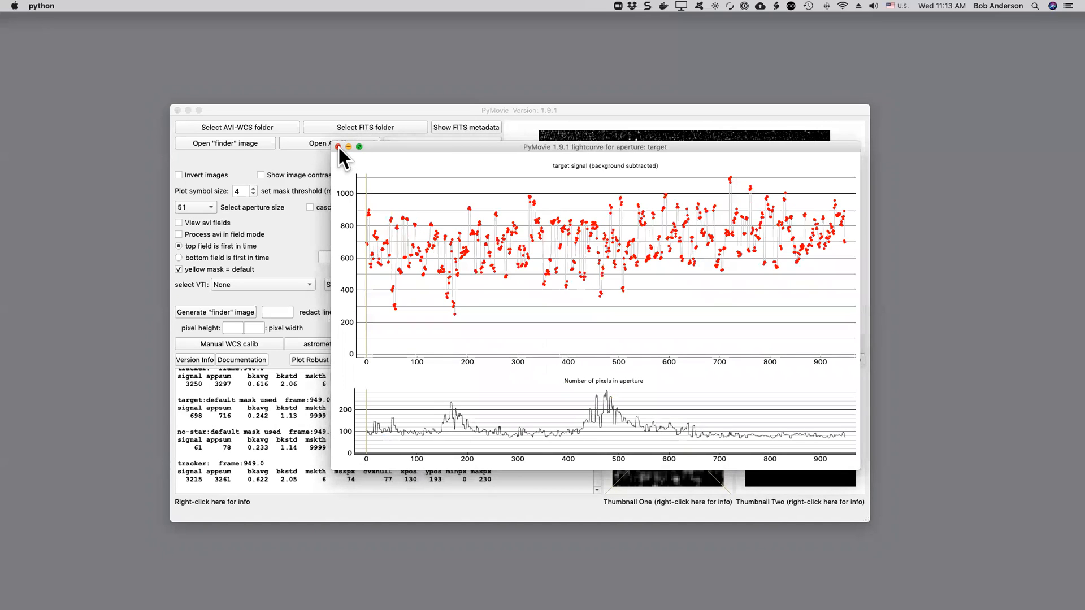
pyautogui.click(338, 147)
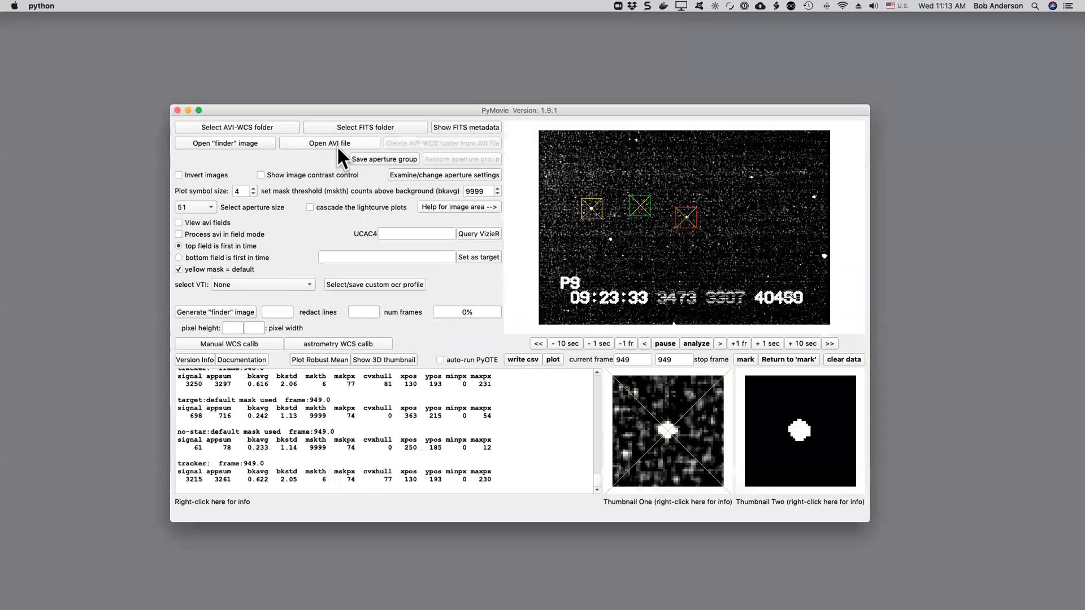
# Step: Minimize the PyMovie window and open yellow-mask-demo.png from the desktop in full-screen view to compare the two composite lightcurves
pyautogui.click(188, 111)
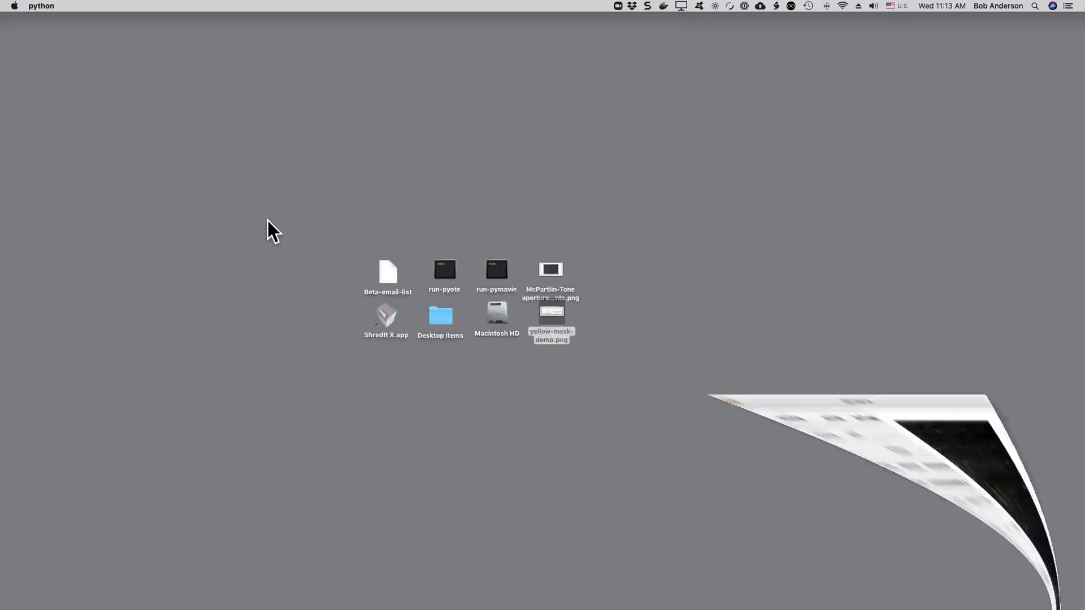
pyautogui.doubleClick(552, 320)
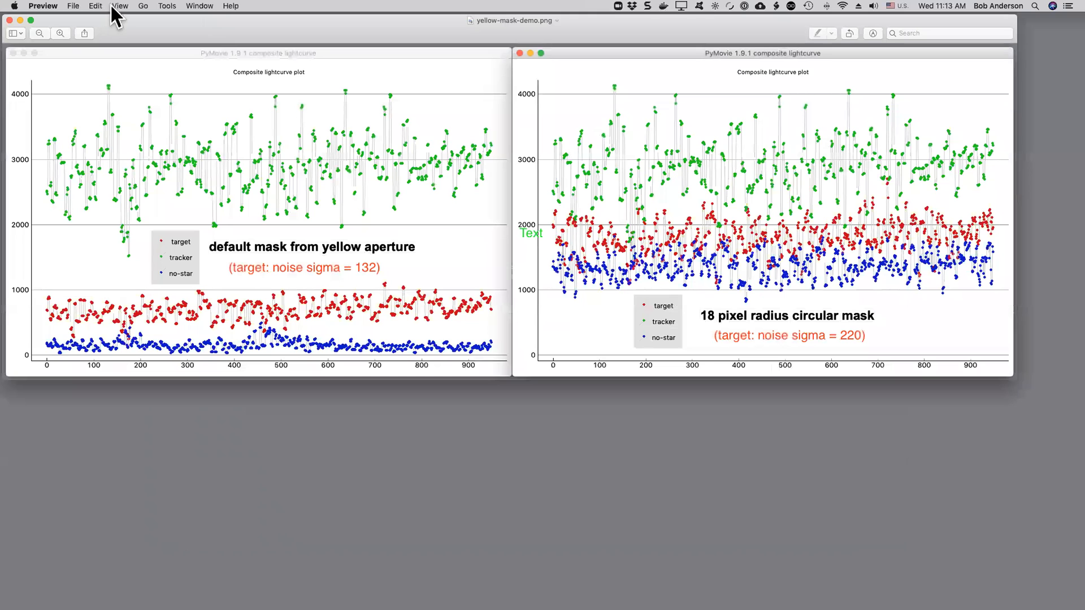
pyautogui.click(31, 20)
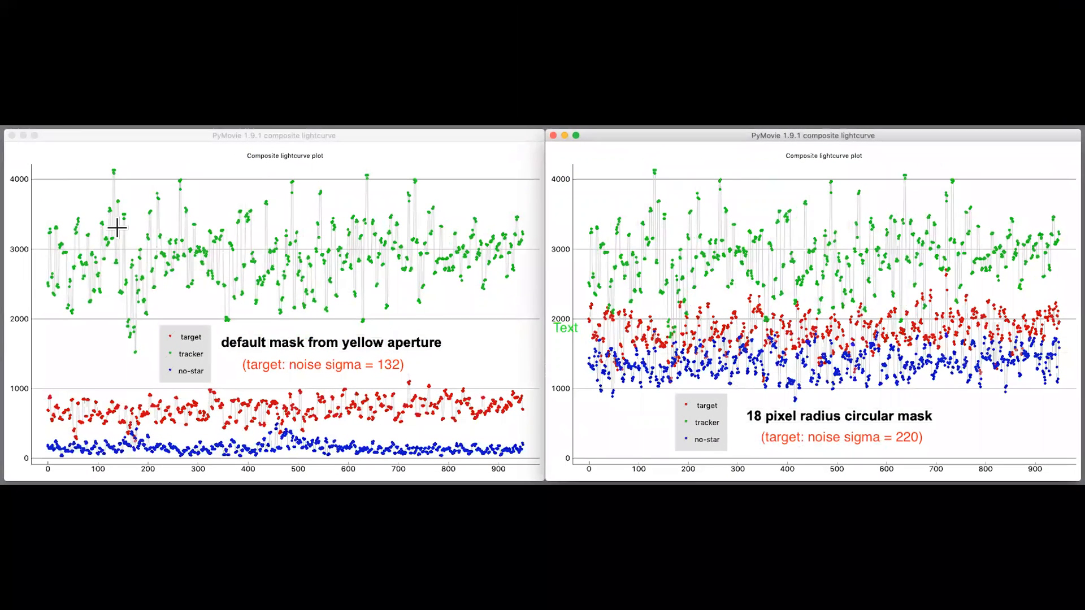